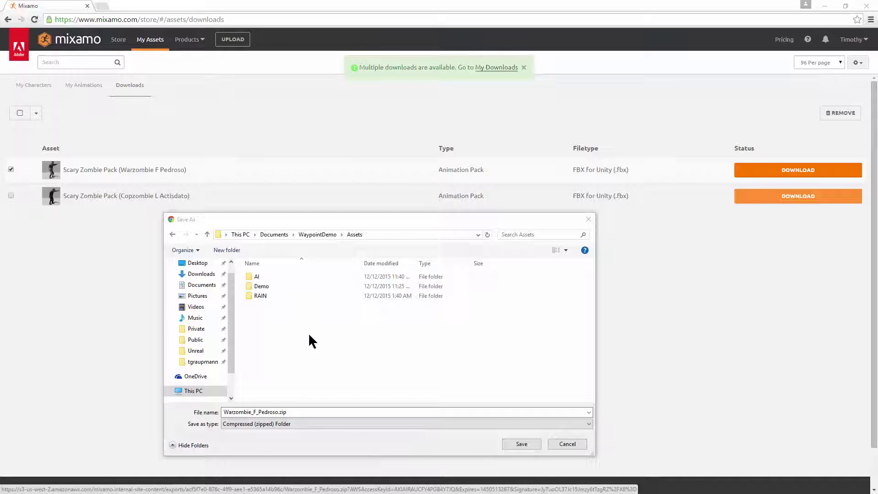
- Save Warzombie_F_Pedroso.zip into a new Models folder under WaypointDemo/Assets
left_click(232, 250)
type("Mod")
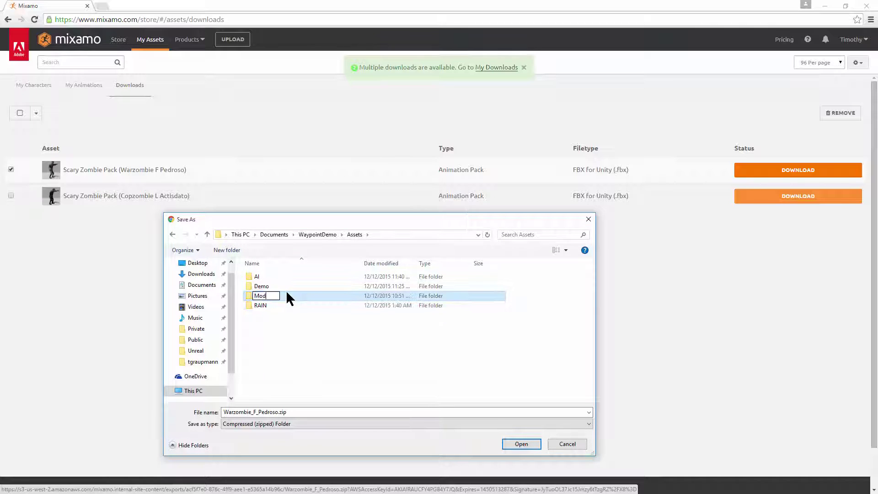
type("els")
key("Return")
double_click(287, 297)
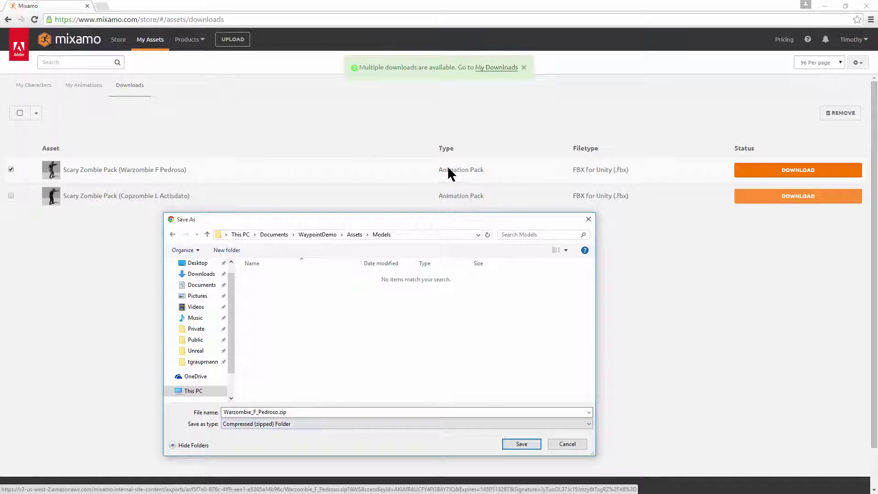
left_click(511, 448)
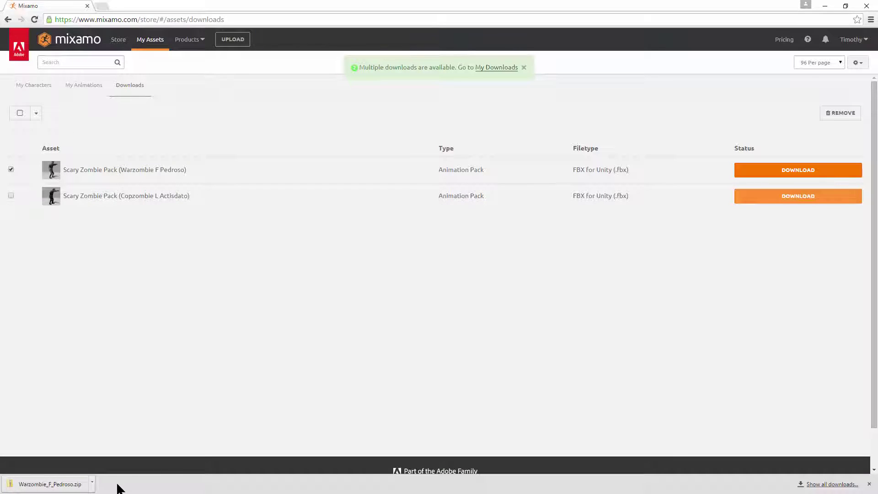
left_click(92, 483)
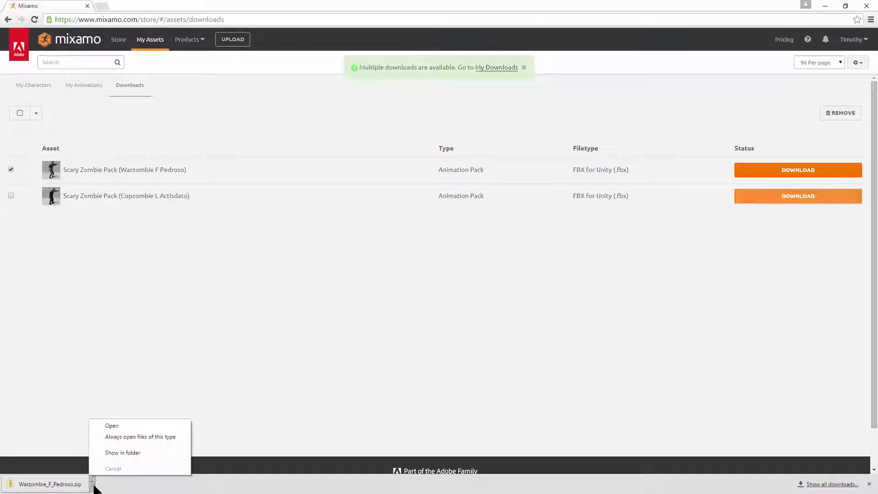
- Extract the downloaded zip with 7-Zip into a Warzombie_F_Pedroso folder
left_click(121, 452)
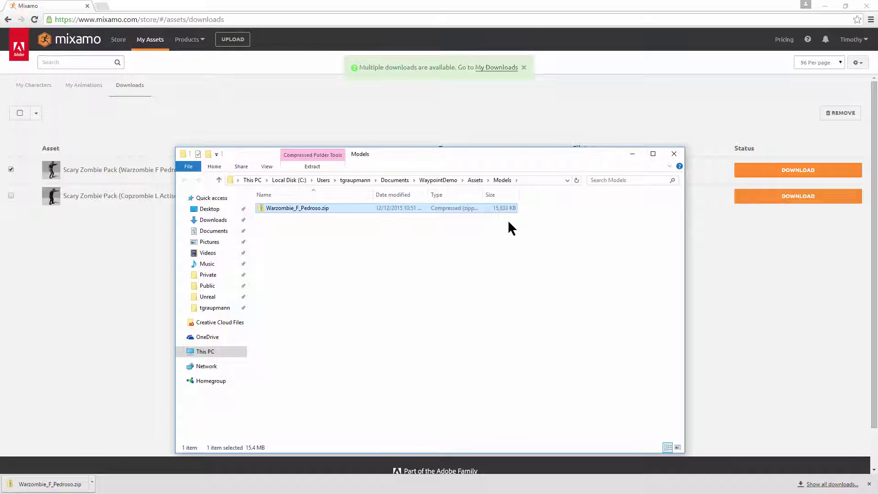
right_click(290, 208)
mouse_move(312, 280)
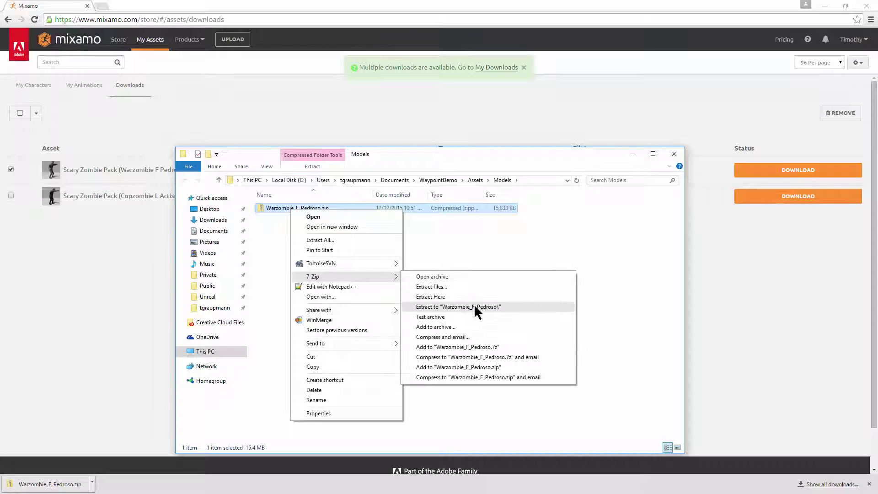
left_click(461, 306)
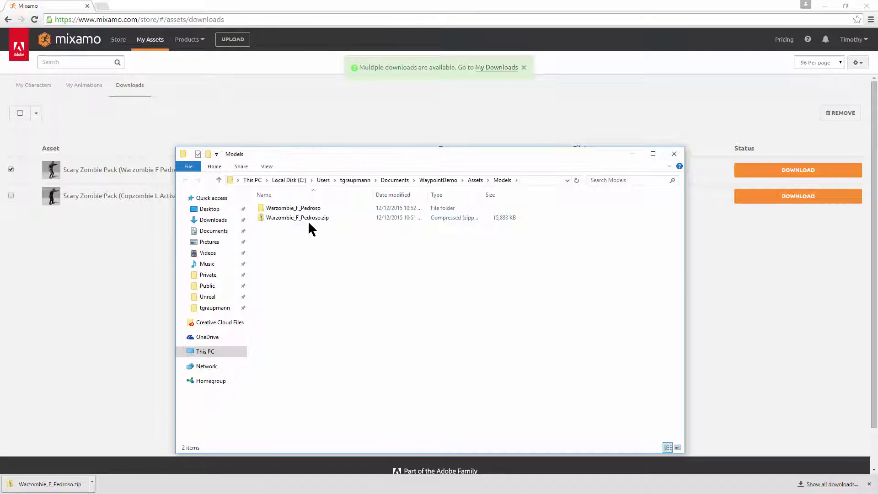
- Delete Warzombie_F_Pedroso.zip, open the extracted folder, and return to Unity
left_click(311, 218)
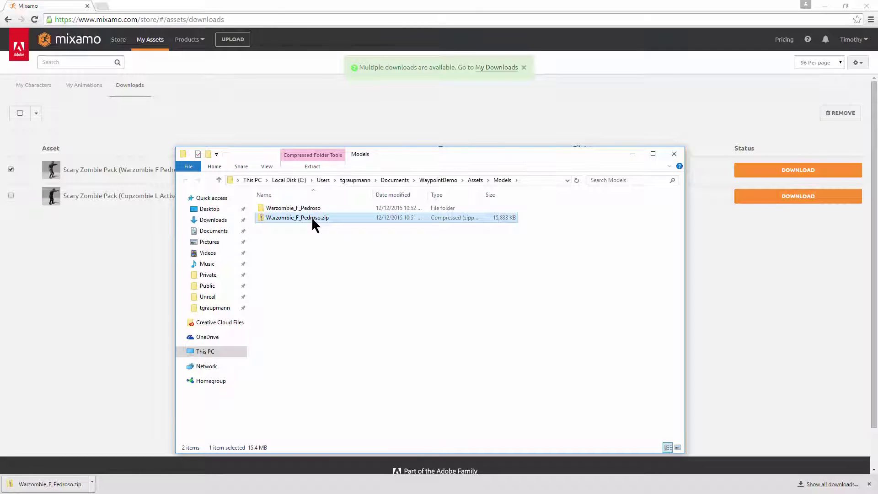
key("Delete")
double_click(316, 209)
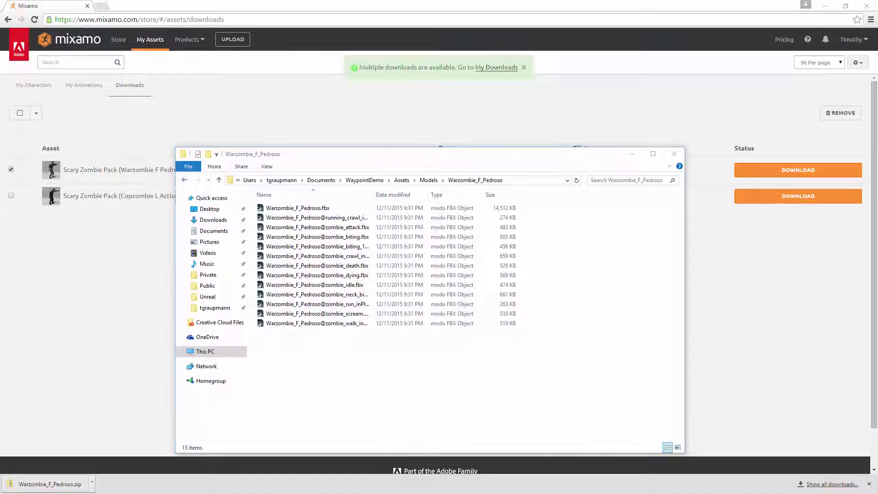
key("alt+Tab")
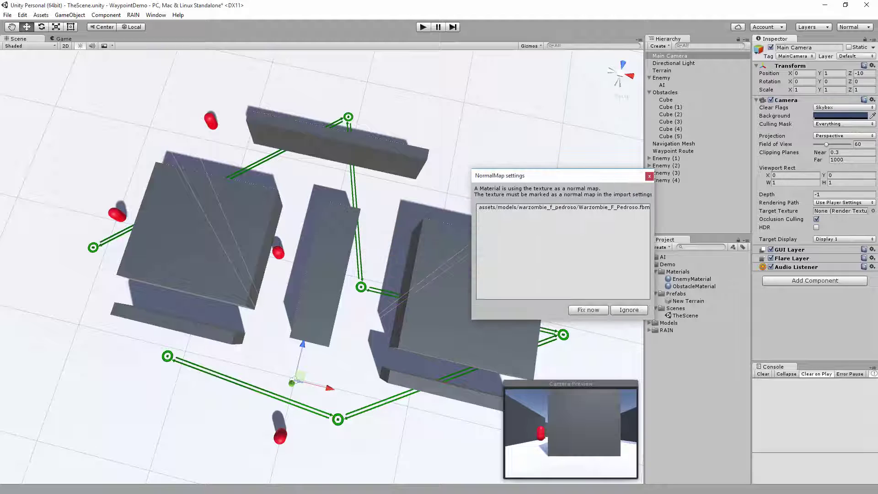
- Apply the NormalMap fix and browse to Models > Warzombie_F_Pedroso in the Project panel
left_click(581, 309)
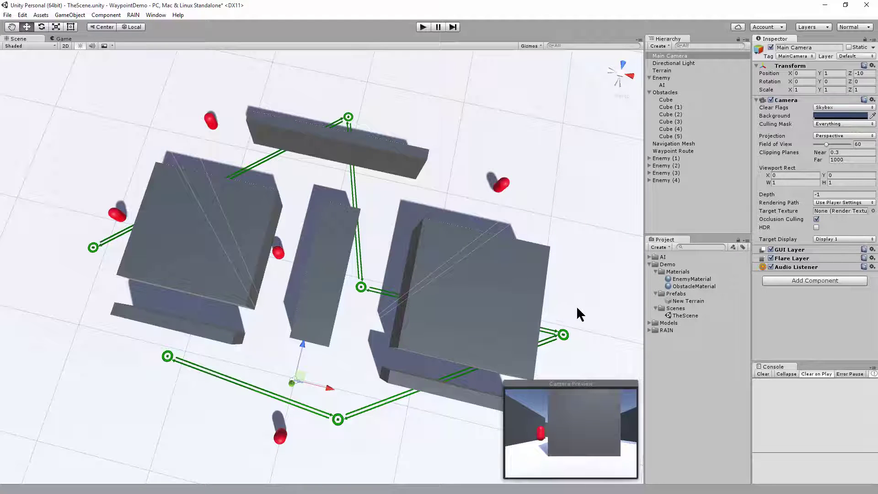
double_click(668, 323)
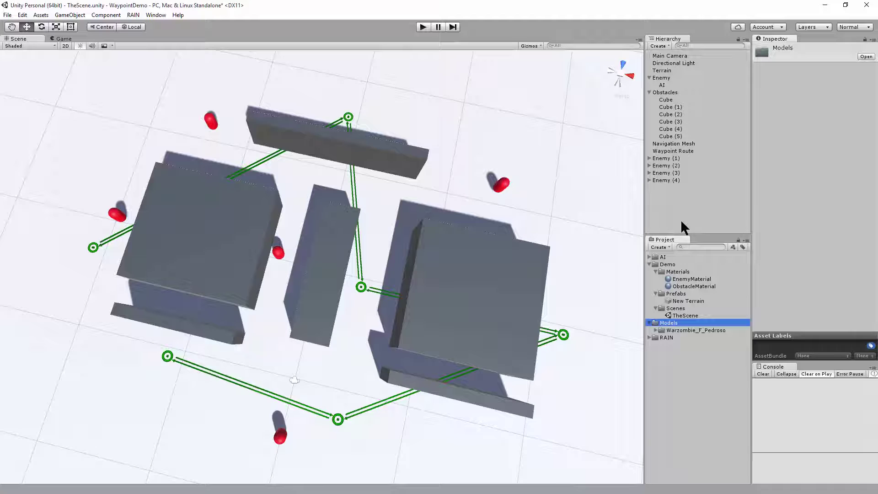
double_click(691, 327)
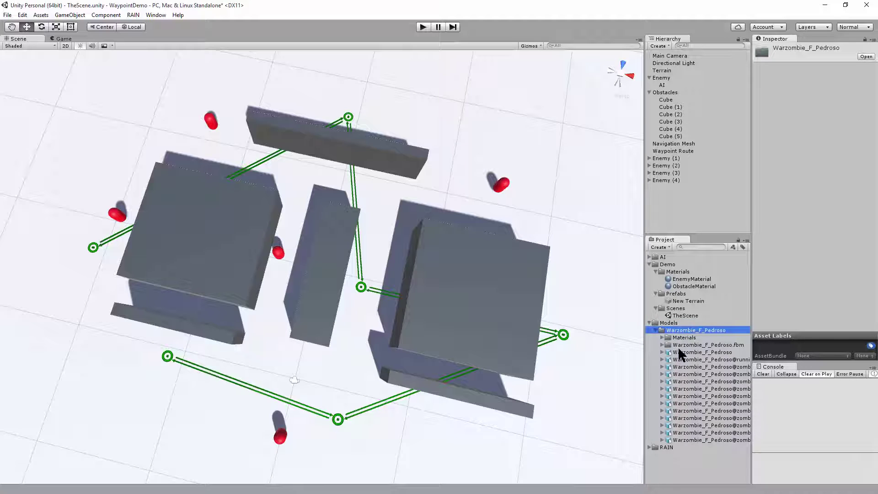
- Add the Warzombie_F_Pedroso model to the scene and move it toward the bottom
left_click(678, 351)
left_click_drag(676, 351, 679, 198)
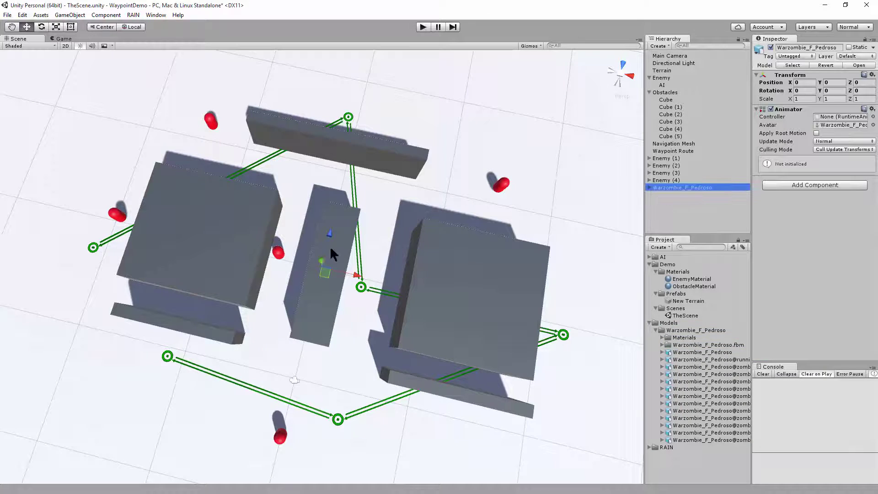
left_click_drag(329, 232, 276, 439)
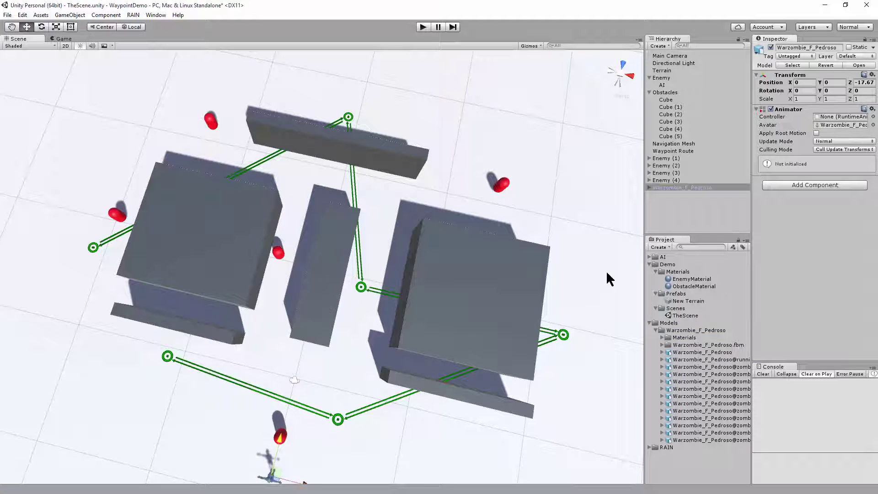
- Give the zombie a RAIN AI using the WaypointPatrol behavior tree
left_click(686, 188)
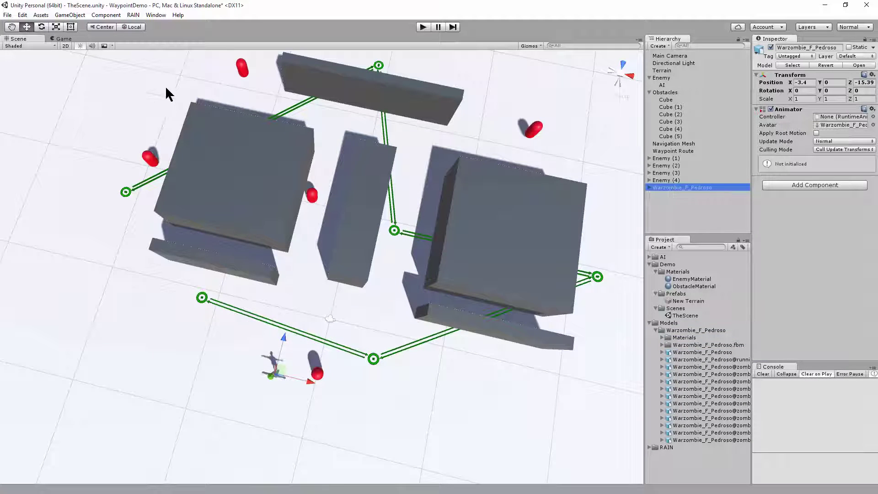
left_click(133, 15)
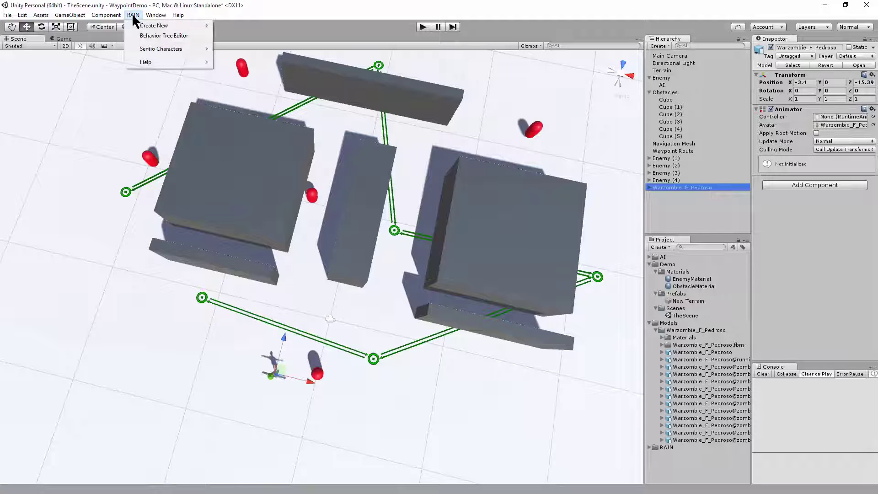
mouse_move(151, 25)
left_click(251, 26)
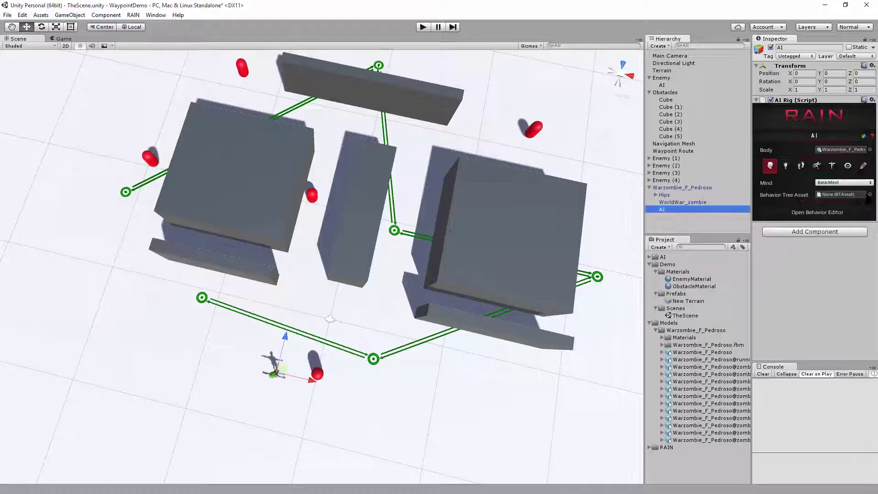
left_click(870, 194)
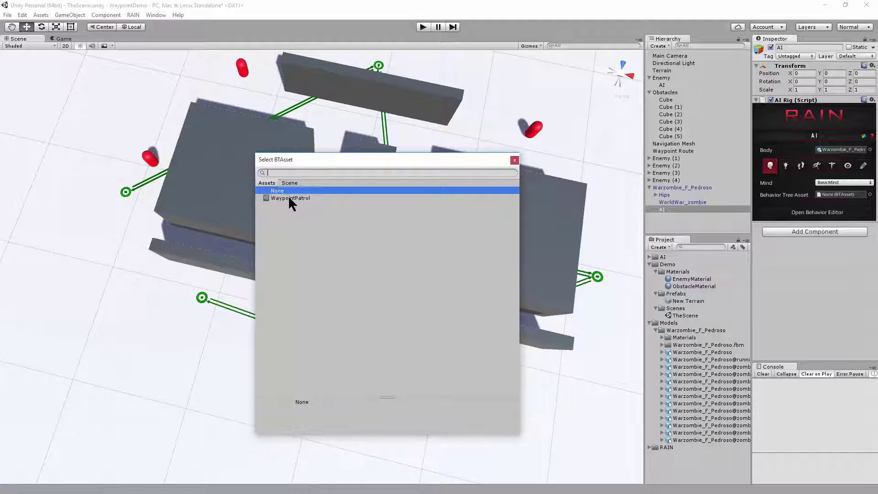
double_click(289, 198)
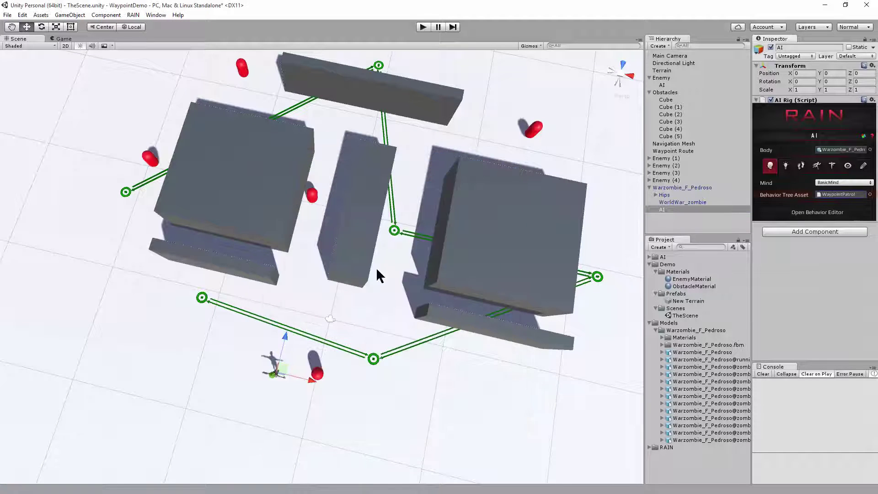
left_click(423, 26)
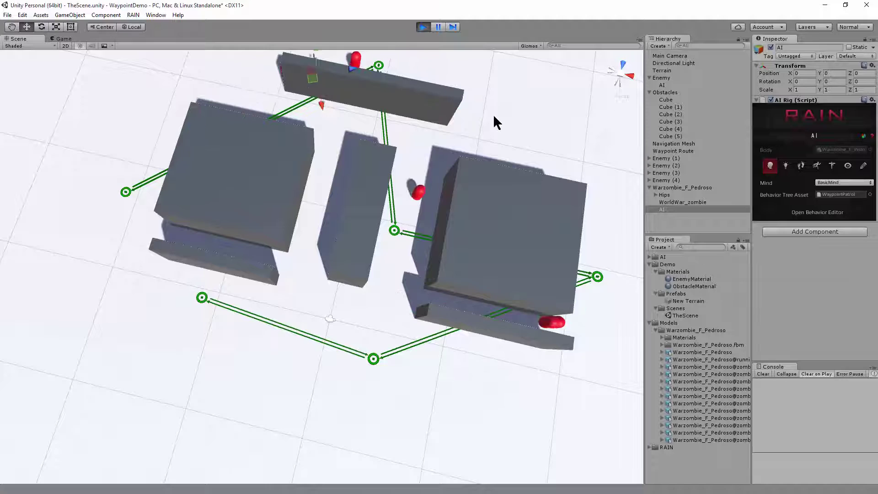
left_click(421, 26)
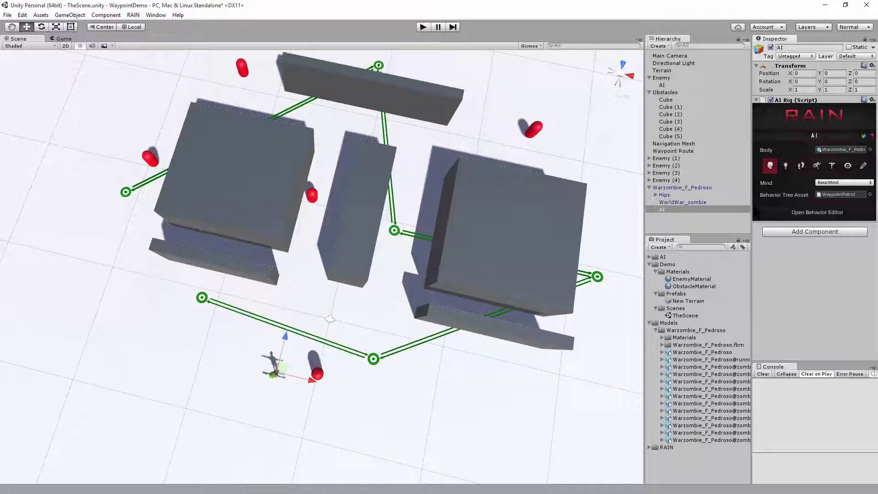
left_click(662, 188)
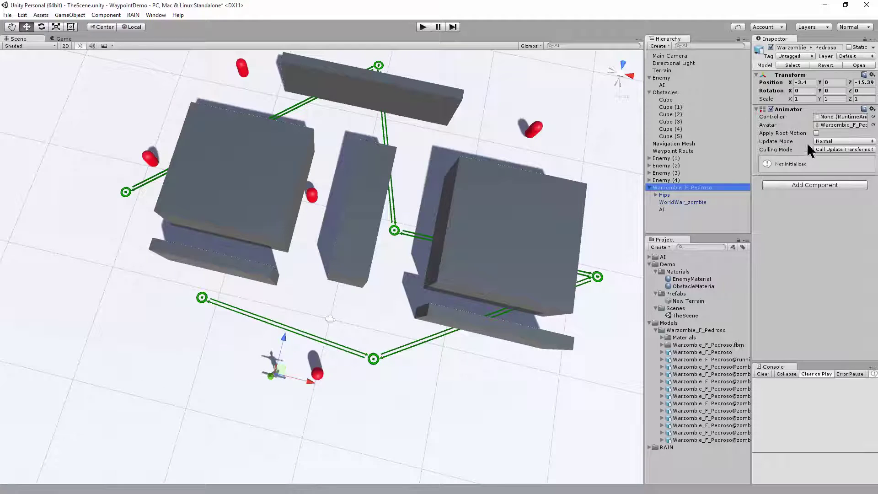
- Create a New Animator Controller in Warzombie_F_Pedroso and show it in the Animator window
left_click(685, 328)
right_click(685, 328)
mouse_move(725, 161)
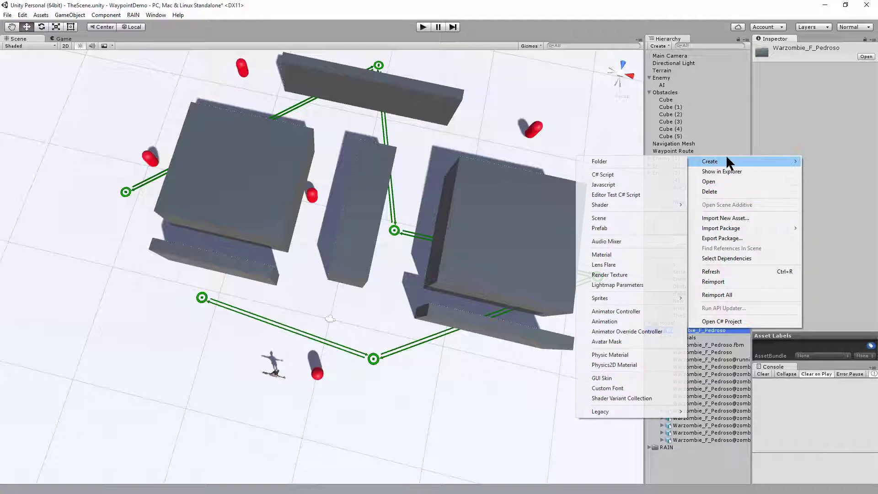
left_click(620, 311)
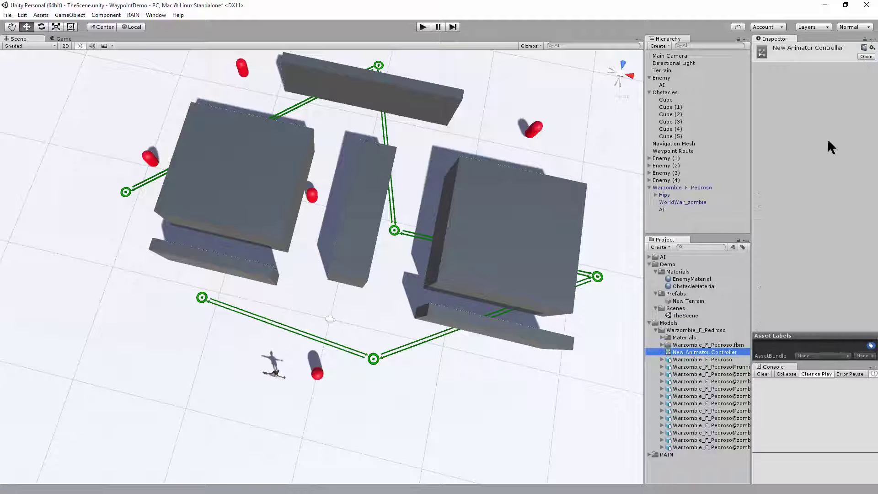
left_click(155, 14)
left_click(202, 169)
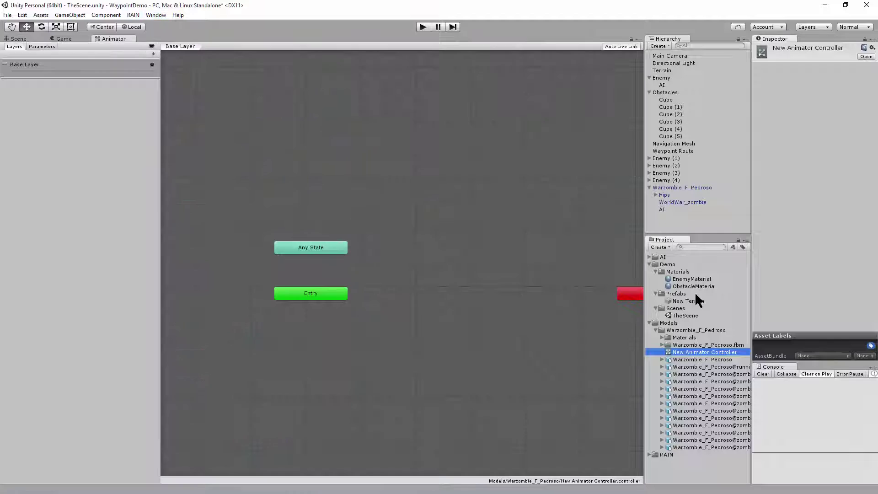
- Make zombie_walk_inPlace the controller's default state and save
left_click_drag(644, 352, 564, 346)
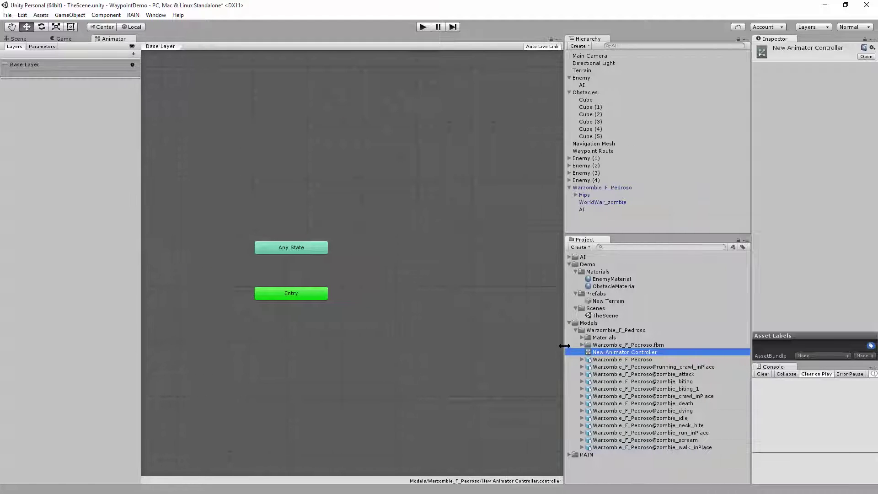
left_click(646, 446)
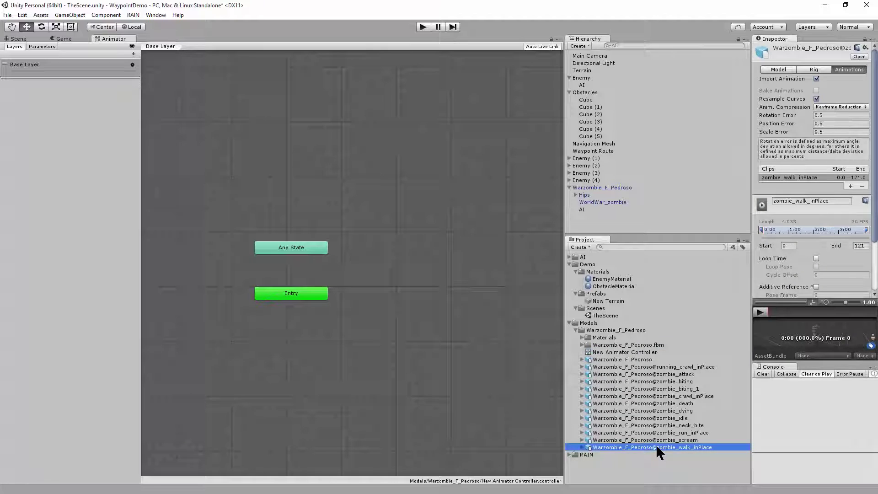
left_click_drag(655, 443, 458, 277)
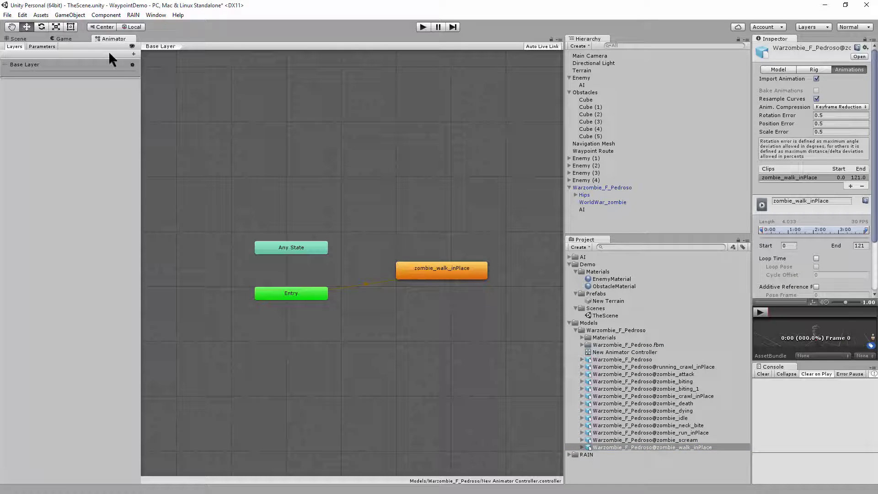
left_click(8, 15)
left_click(18, 89)
- Assign New Animator Controller to the zombie's Animator and return to the Scene view
left_click(593, 188)
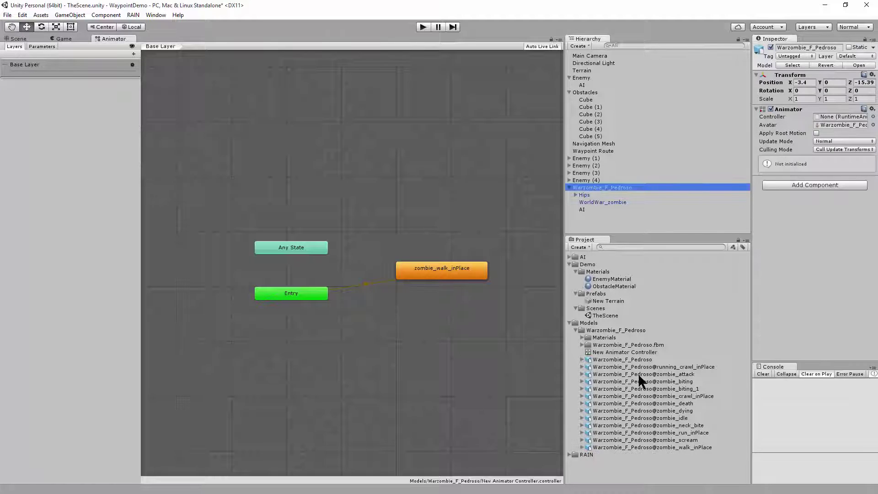
left_click_drag(621, 350, 841, 118)
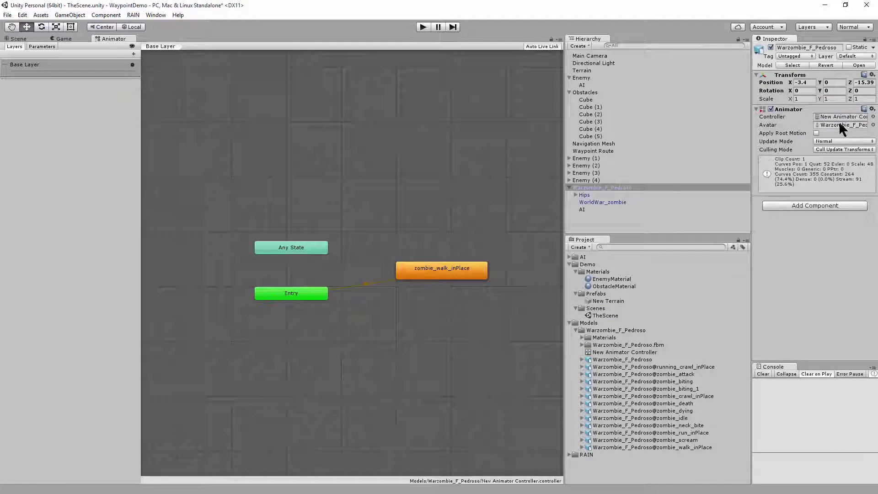
middle_click(117, 36)
double_click(589, 187)
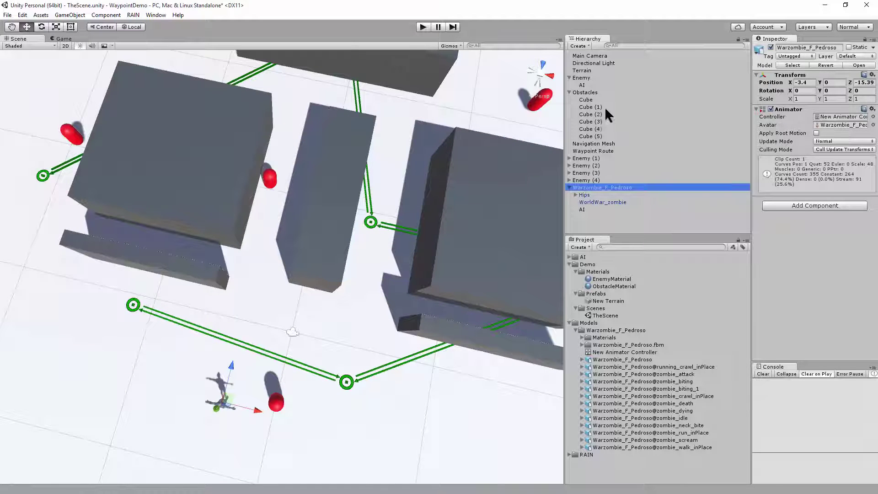
- Parent Main Camera under the zombie, positioned behind and above it at Y 2.59
left_click_drag(586, 56, 645, 187)
left_click_drag(300, 298, 251, 411)
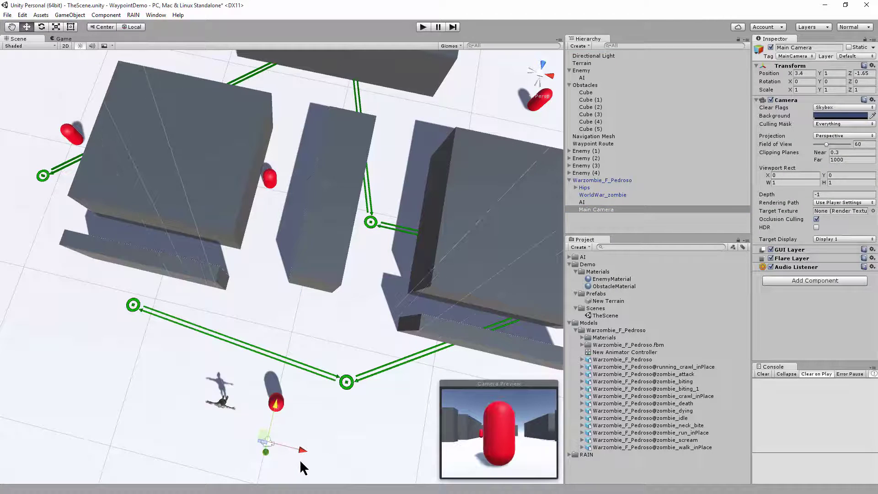
left_click_drag(302, 458, 250, 444)
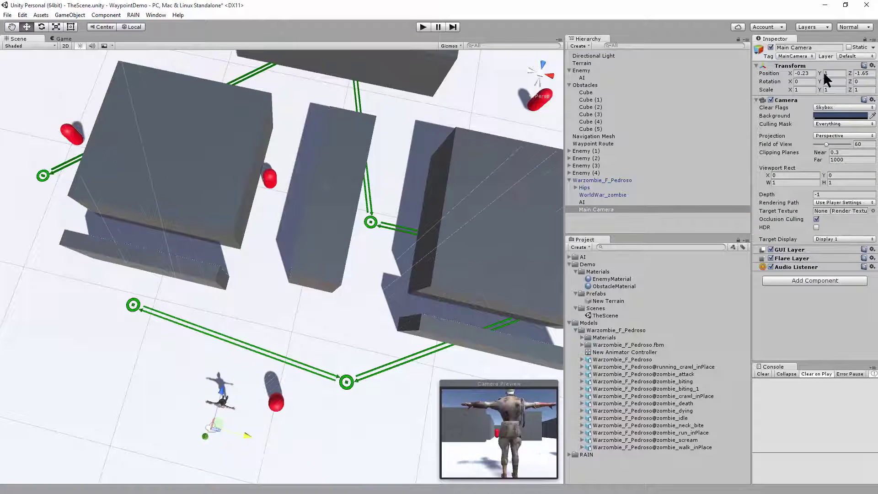
left_click_drag(823, 75, 802, 77)
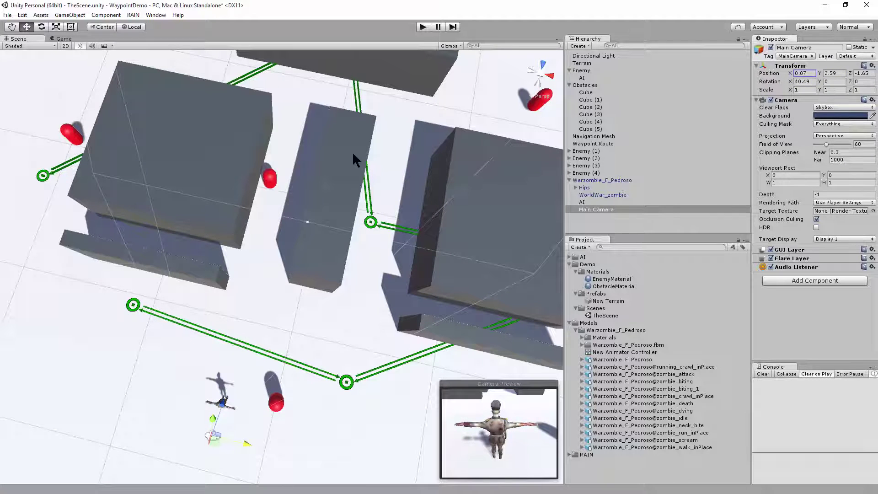
- After a camera play-test, add a transition from zombie_walk_inPlace back to itself
left_click(423, 27)
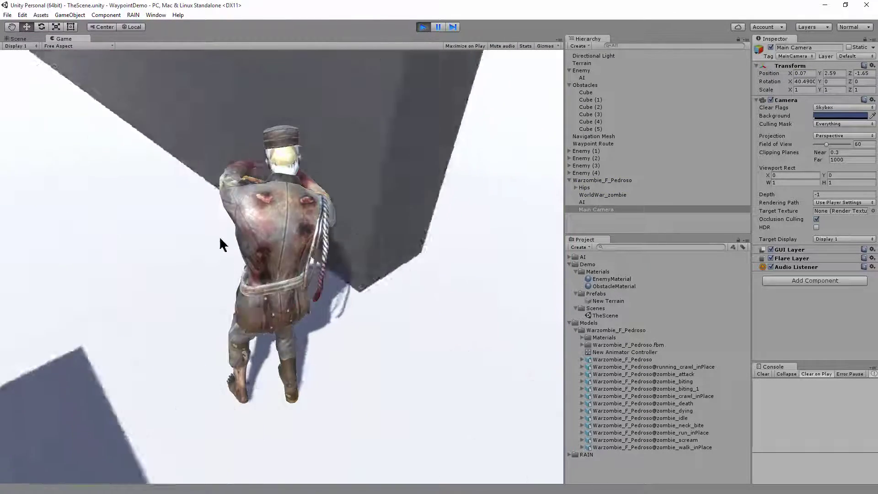
left_click(422, 27)
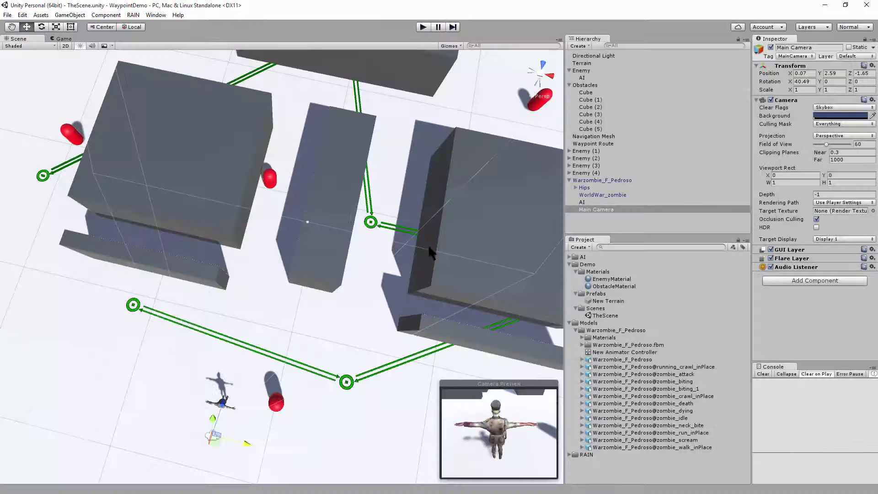
left_click(151, 14)
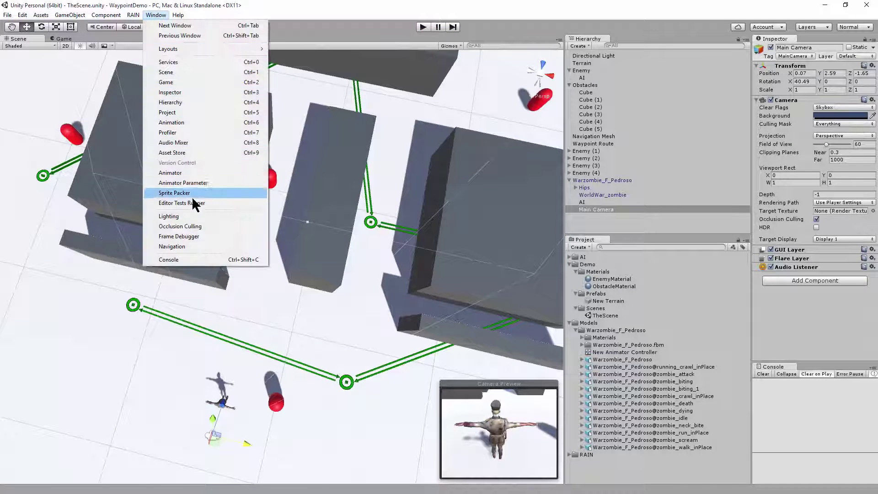
left_click(189, 172)
left_click(613, 180)
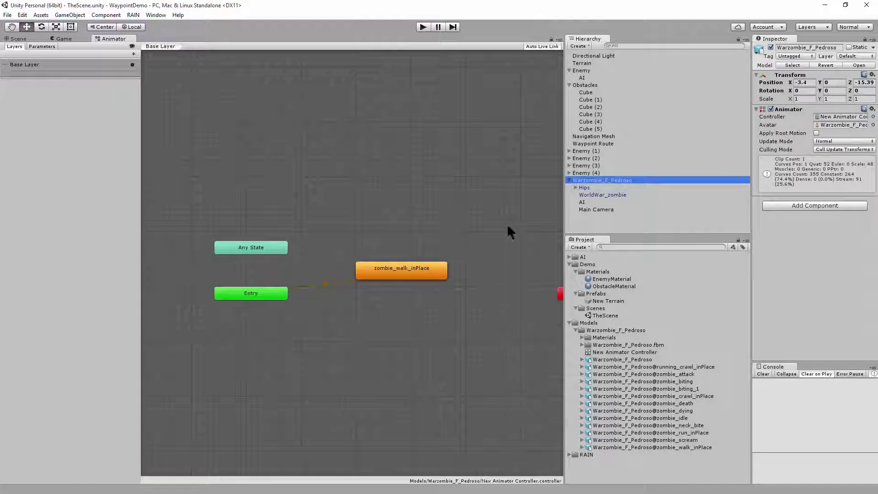
right_click(402, 270)
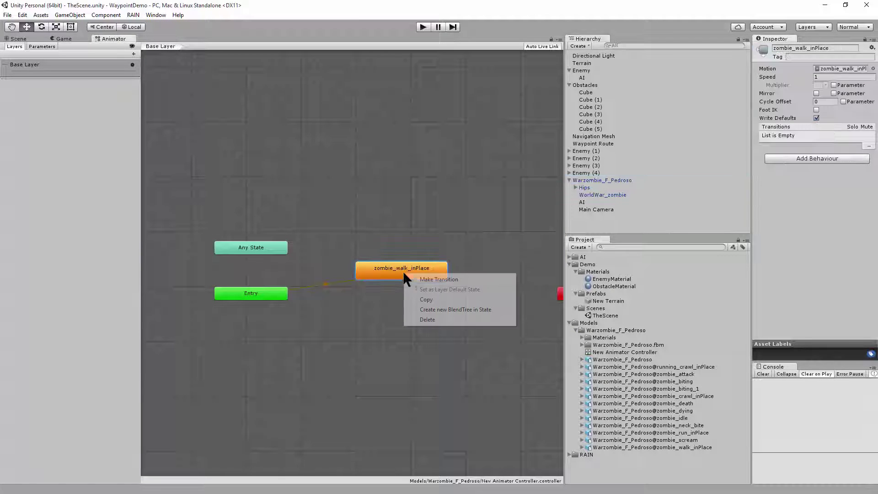
left_click(413, 276)
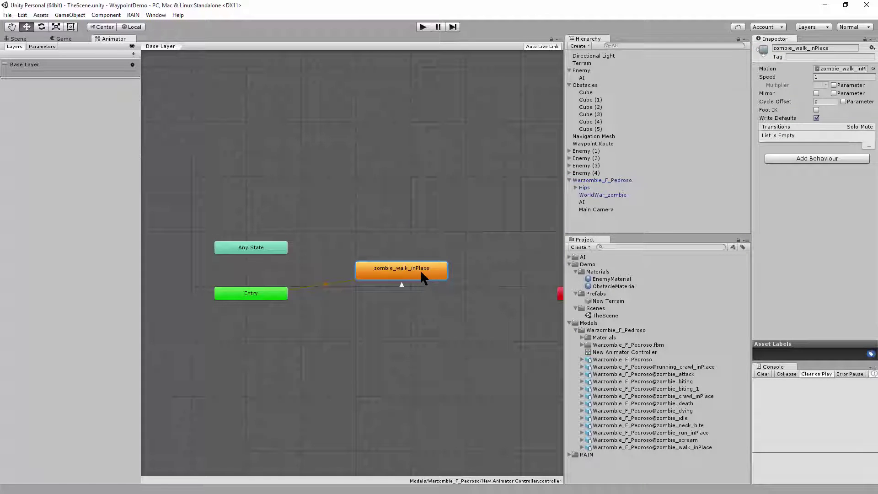
left_click(421, 270)
- Play the game and watch the looping walk in the Animator, Scene and Game views
left_click(423, 26)
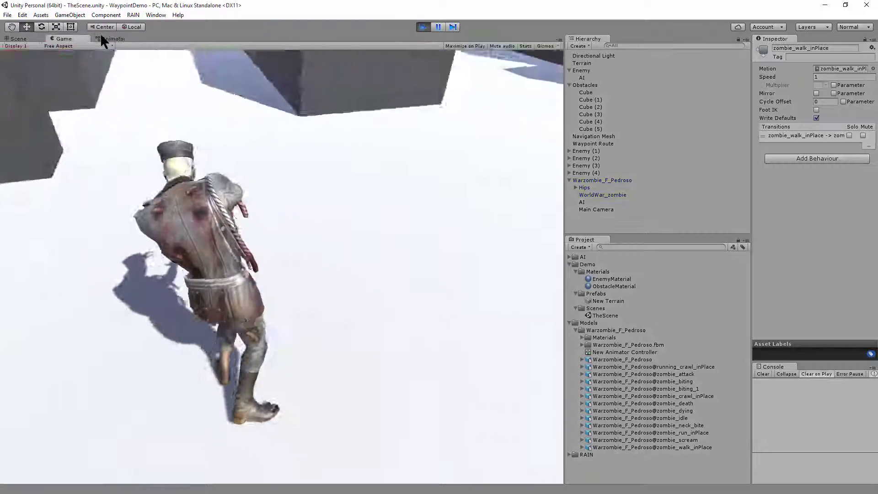
left_click(110, 39)
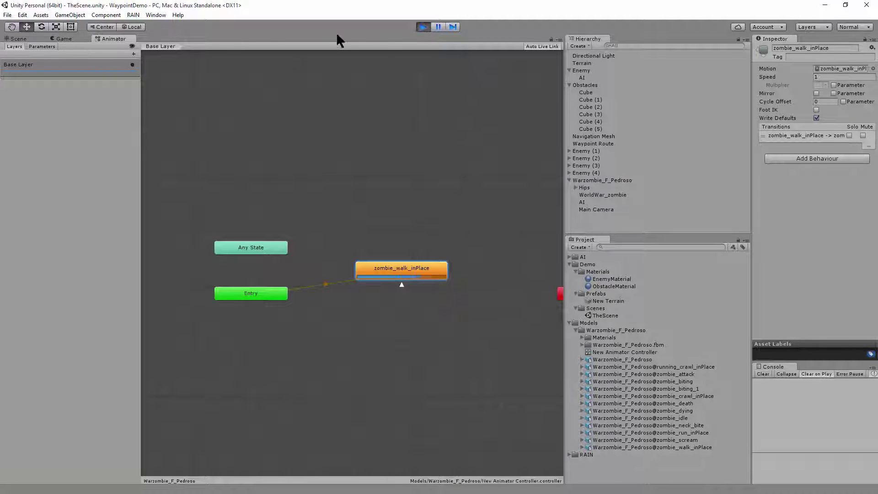
left_click(18, 38)
left_click(63, 39)
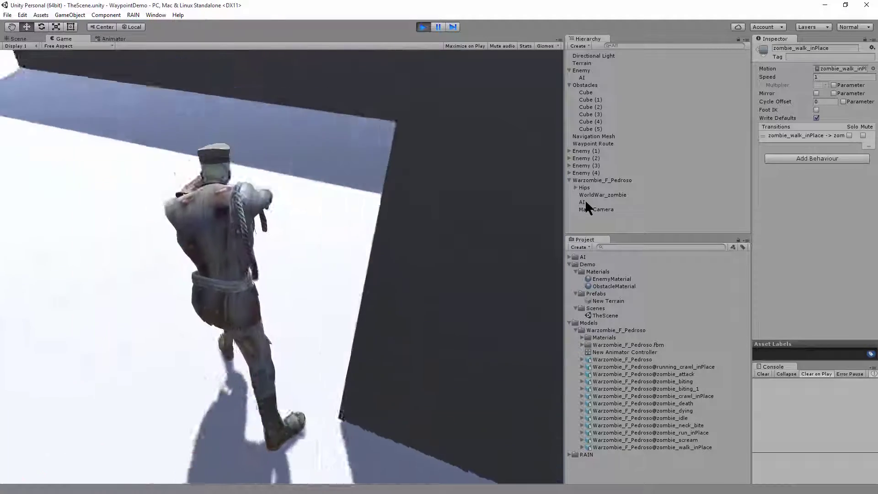
- Open the zombie AI's behavior tree in the Behavior Editor, docked under the Game view
left_click(594, 179)
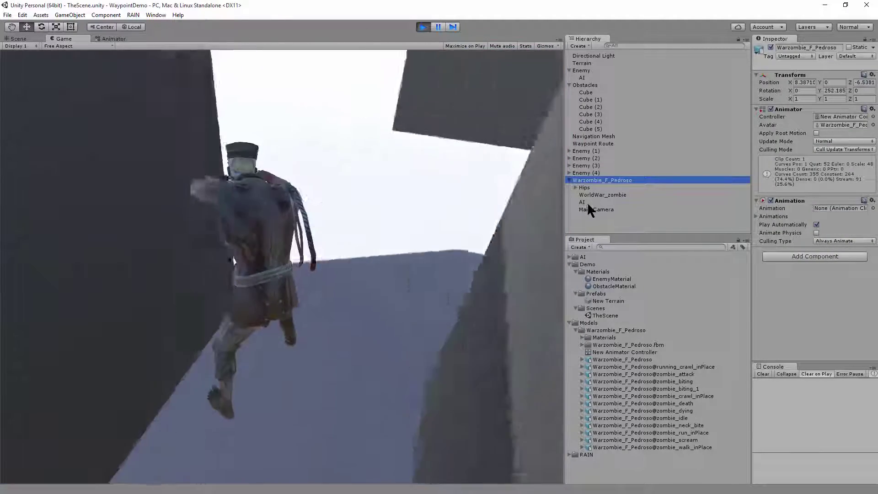
left_click(586, 201)
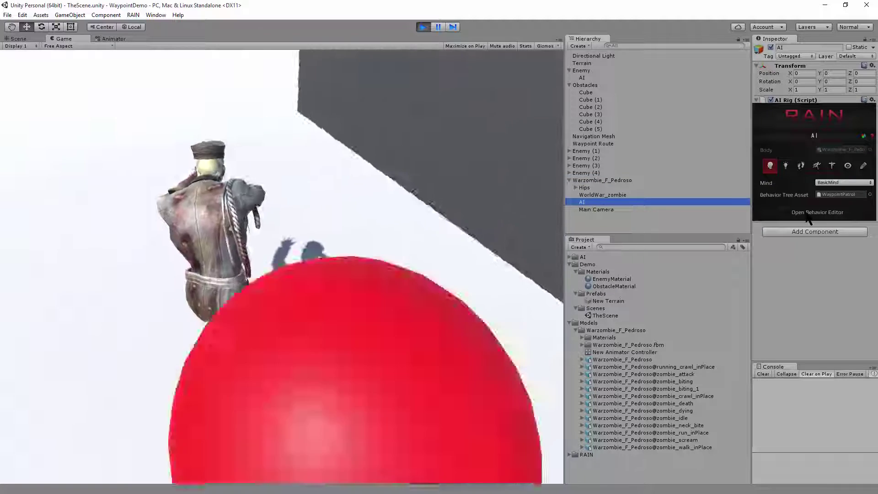
left_click(807, 217)
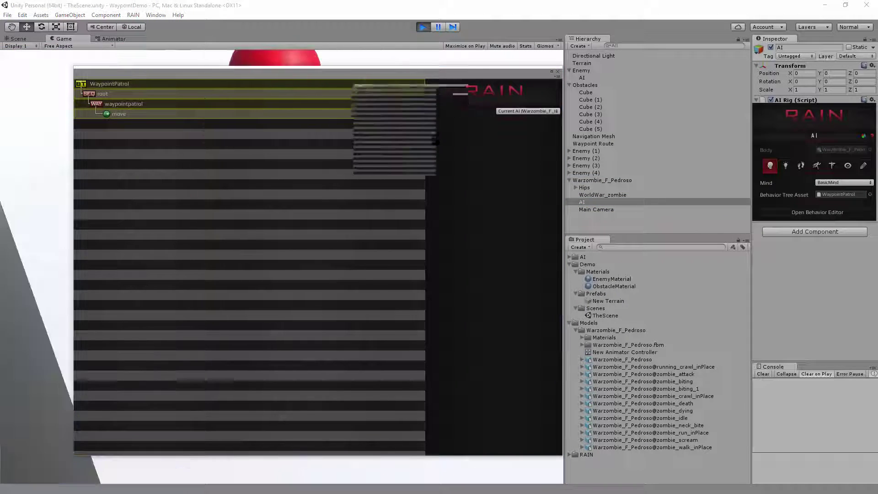
left_click_drag(435, 142, 380, 466)
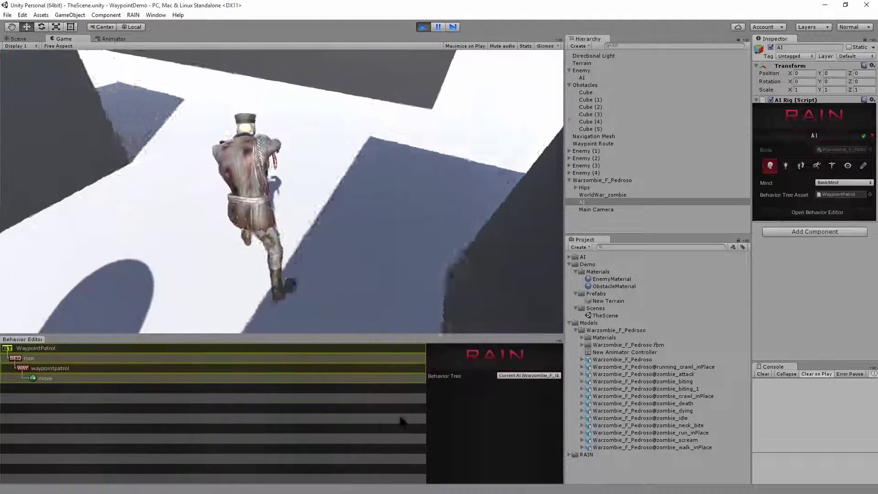
- Change the move node's Move Speed from 10 to 1
left_click(45, 379)
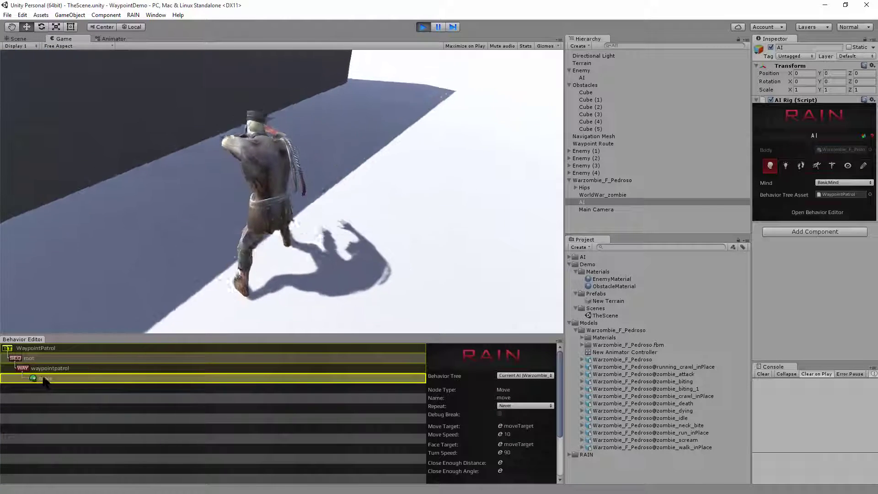
left_click(521, 434)
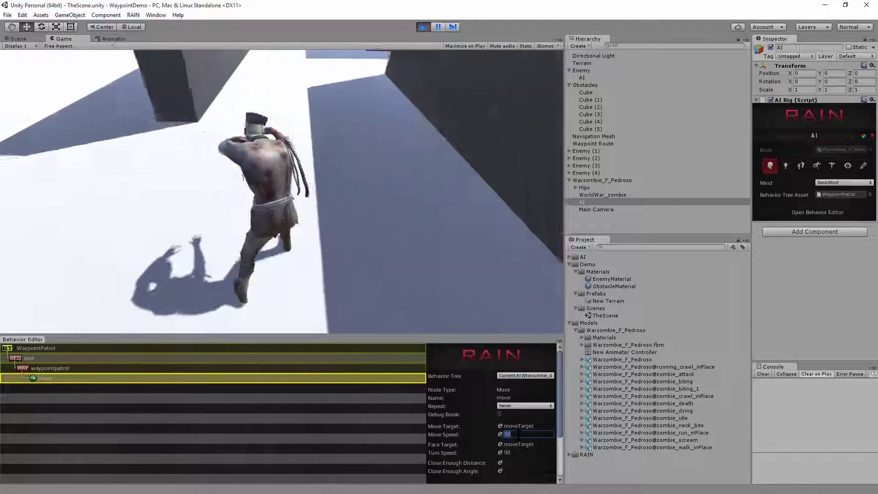
type("1")
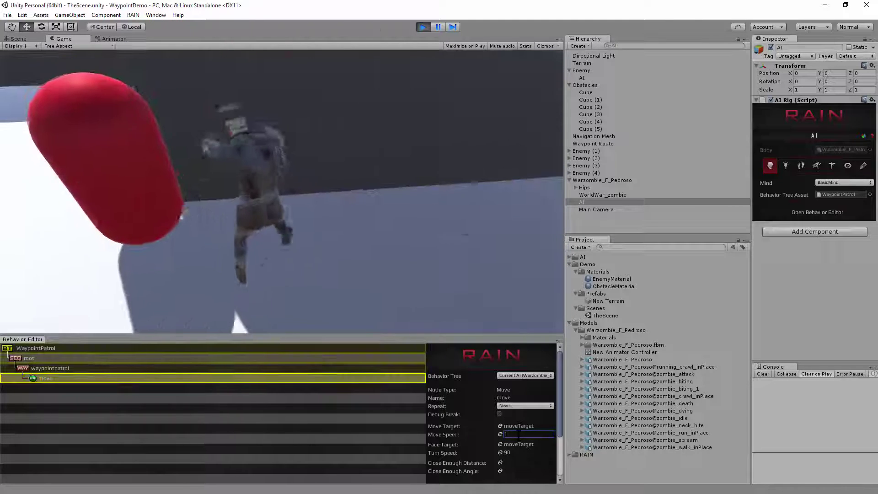
left_click(65, 37)
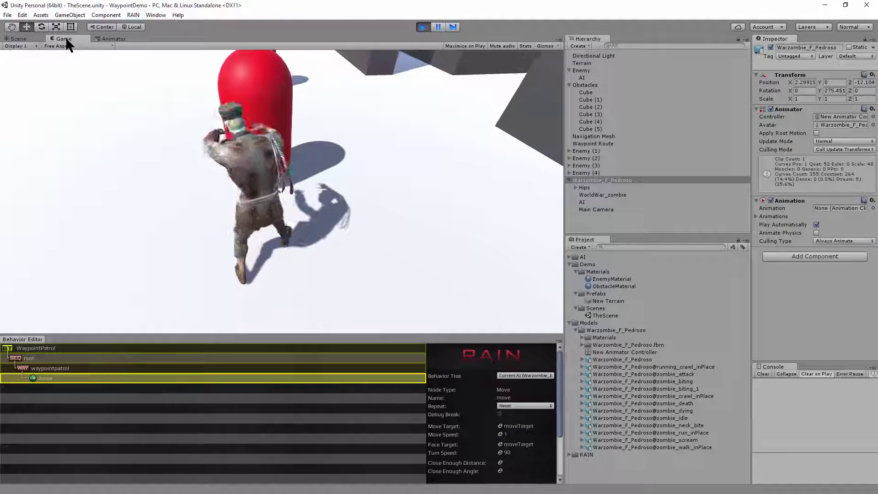